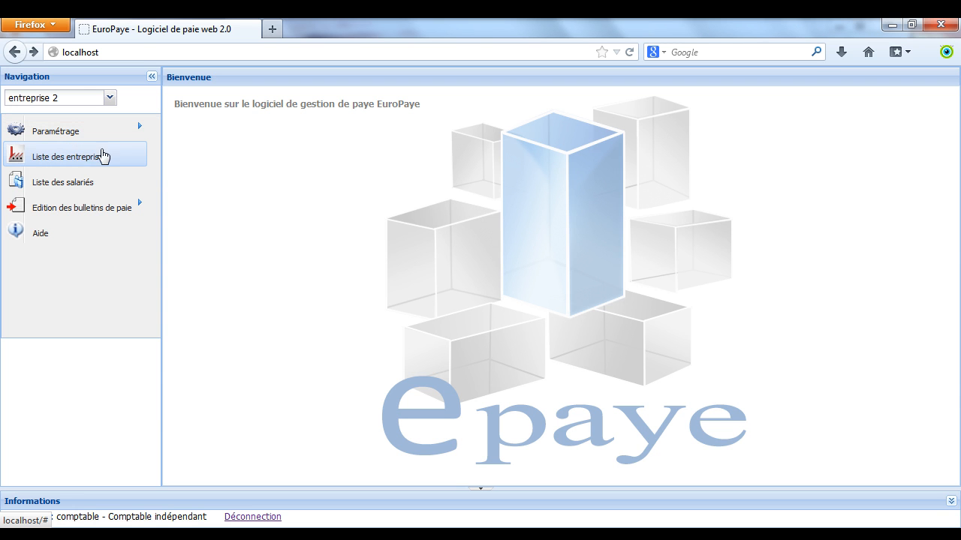
# - Show entreprise 2's employee list from the Navigation panel's 'Liste des salariés' entry
pyautogui.click(79, 185)
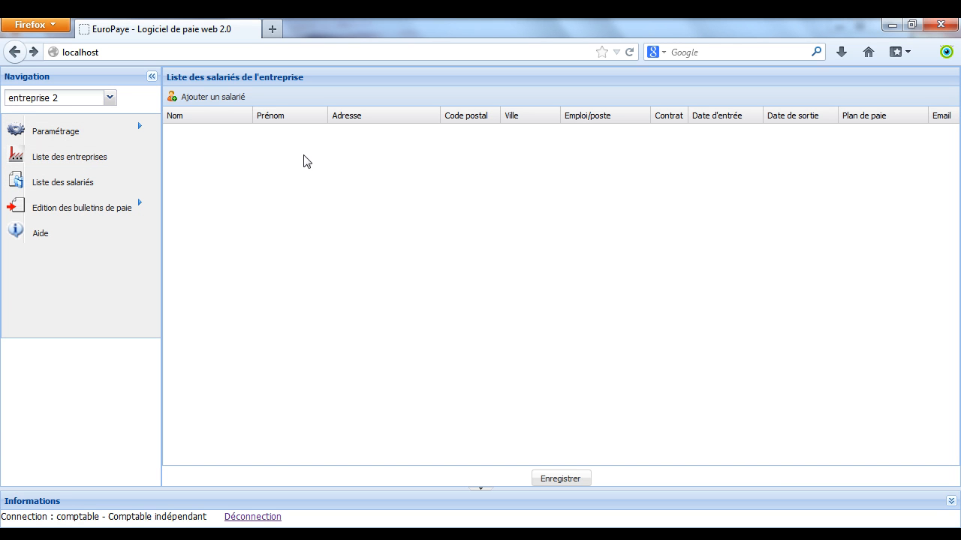
# - Add a new employee row named 'salarié 1' and enter the first name
pyautogui.click(204, 106)
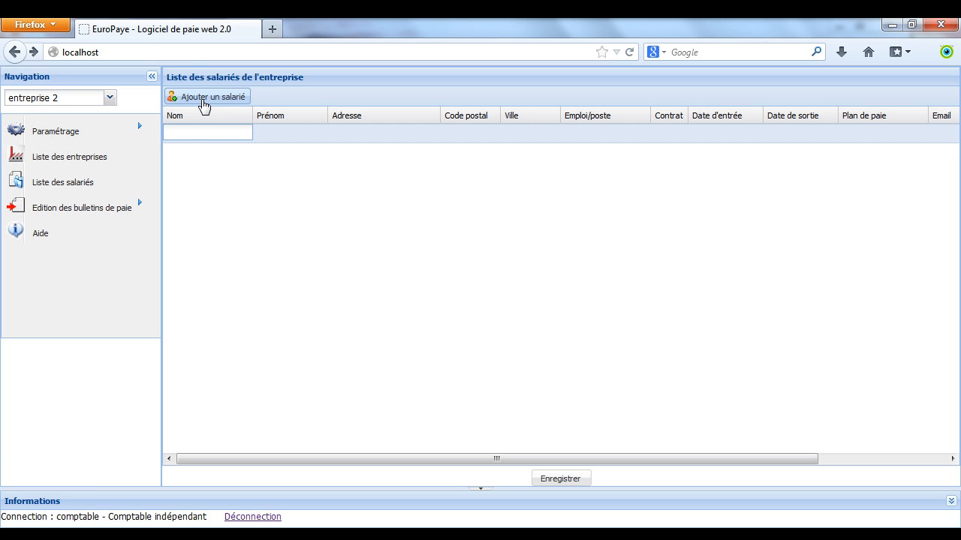
pyautogui.write('salarié')
pyautogui.press('Num_Lock')
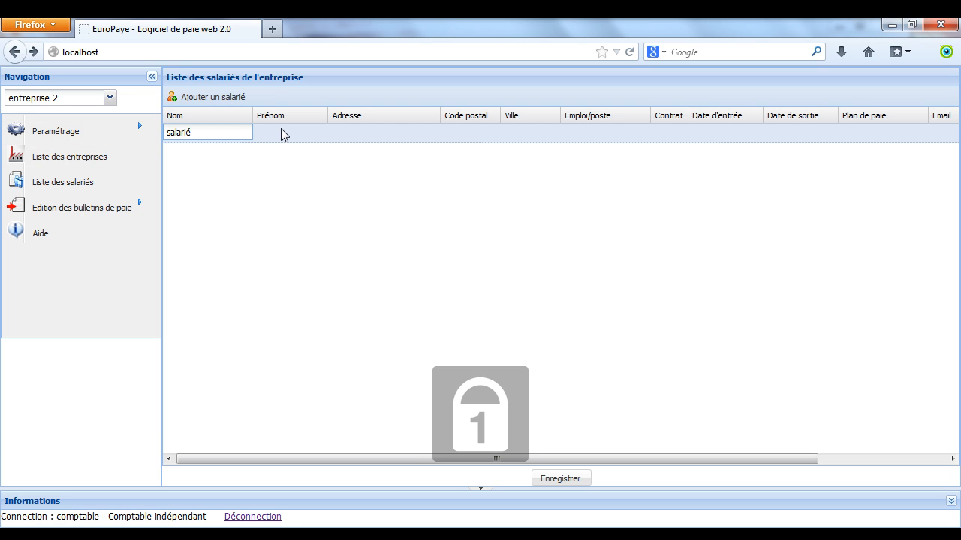
pyautogui.write('1')
pyautogui.click(281, 134)
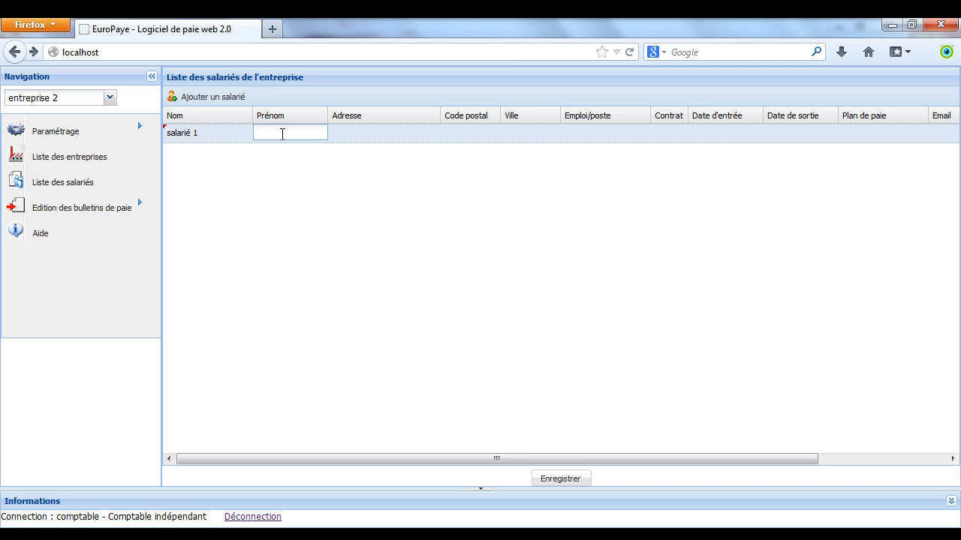
pyautogui.write('éric')
pyautogui.click(355, 144)
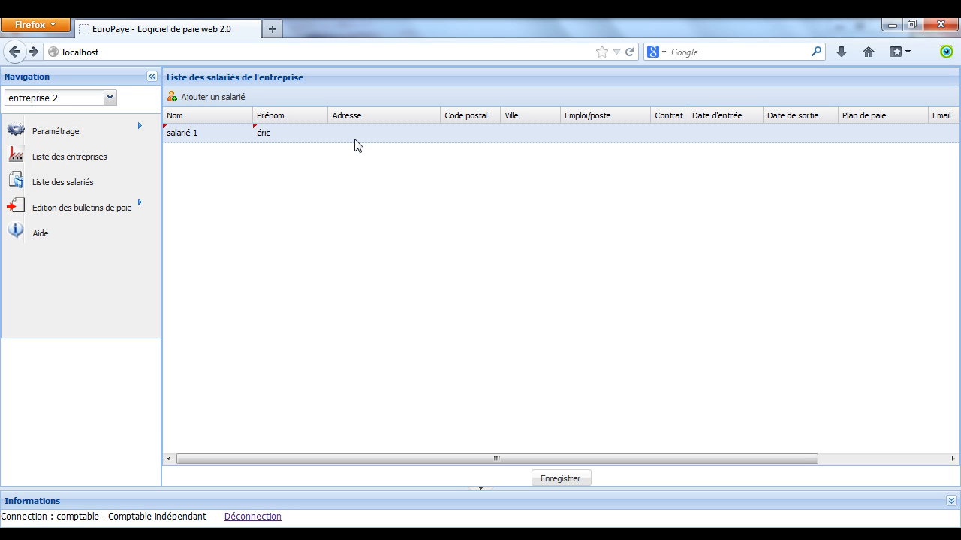
# - Fill in salarié 1's address, postcode, city and job title Ingénieur
pyautogui.click(355, 134)
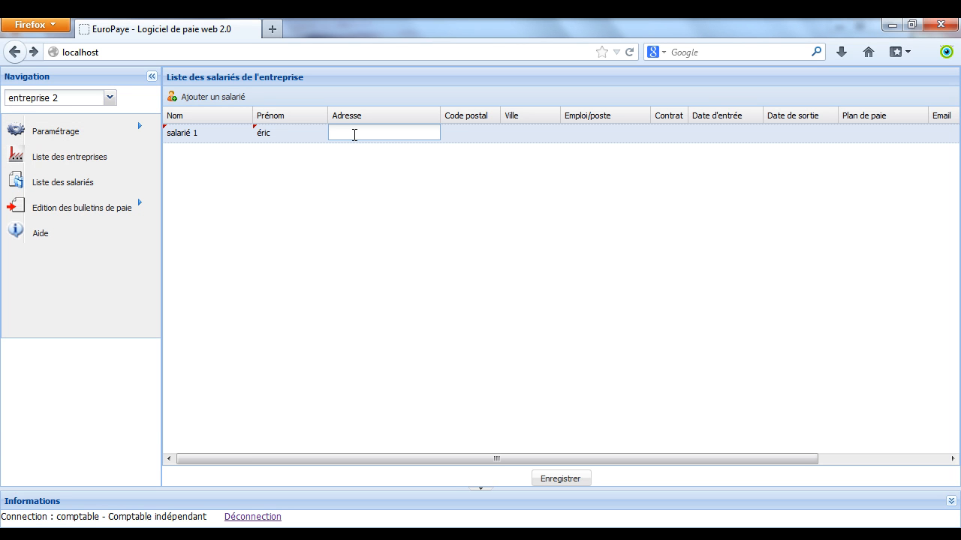
pyautogui.write('adresse salarié 1')
pyautogui.click(459, 138)
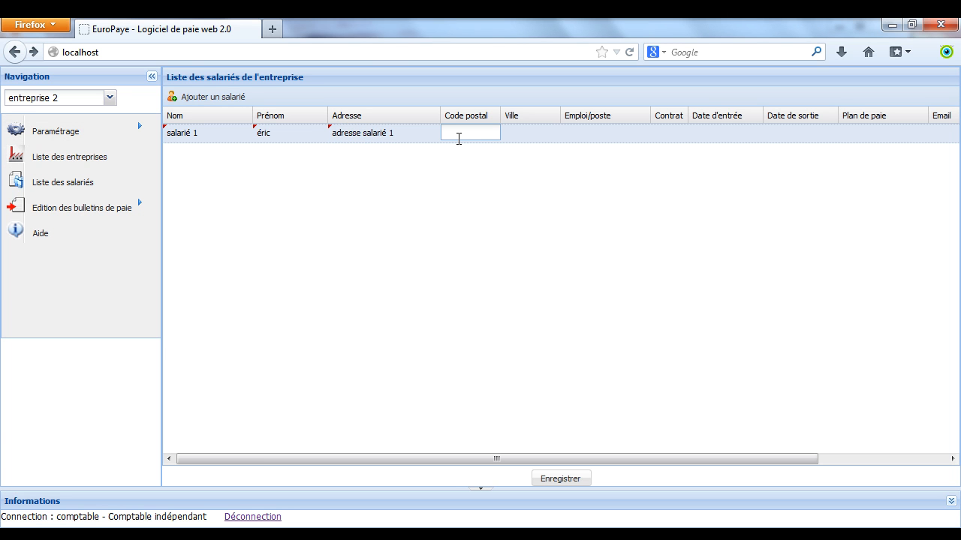
pyautogui.write('69002')
pyautogui.press('Return')
pyautogui.click(510, 137)
pyautogui.write('LYON')
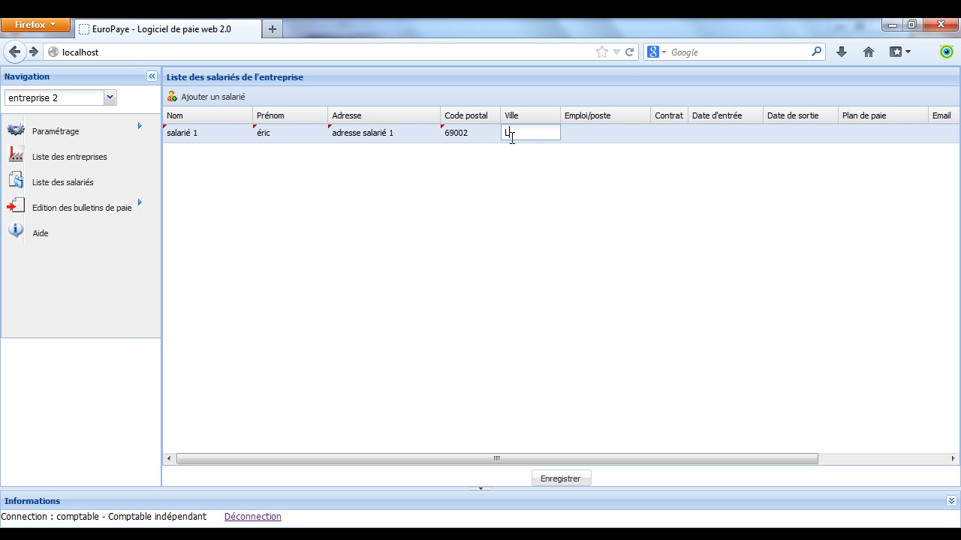
pyautogui.click(576, 139)
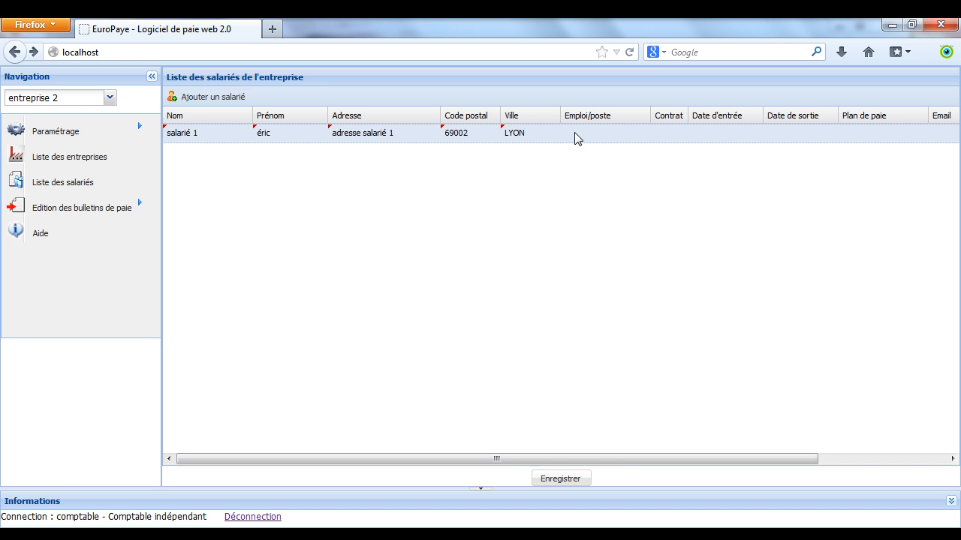
pyautogui.click(575, 133)
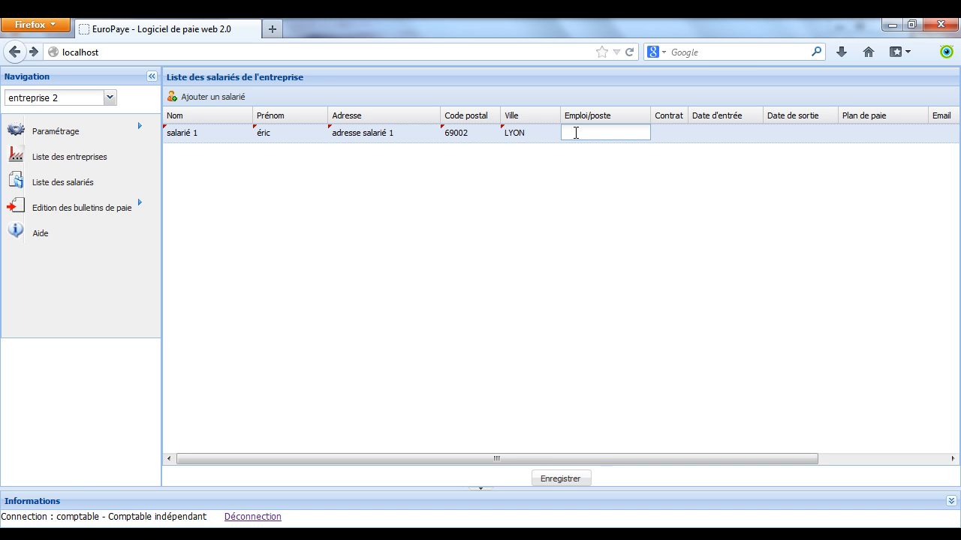
pyautogui.write('Ingénieur')
pyautogui.click(664, 136)
# - Set salarié 1's contract type to CDI
pyautogui.click(678, 137)
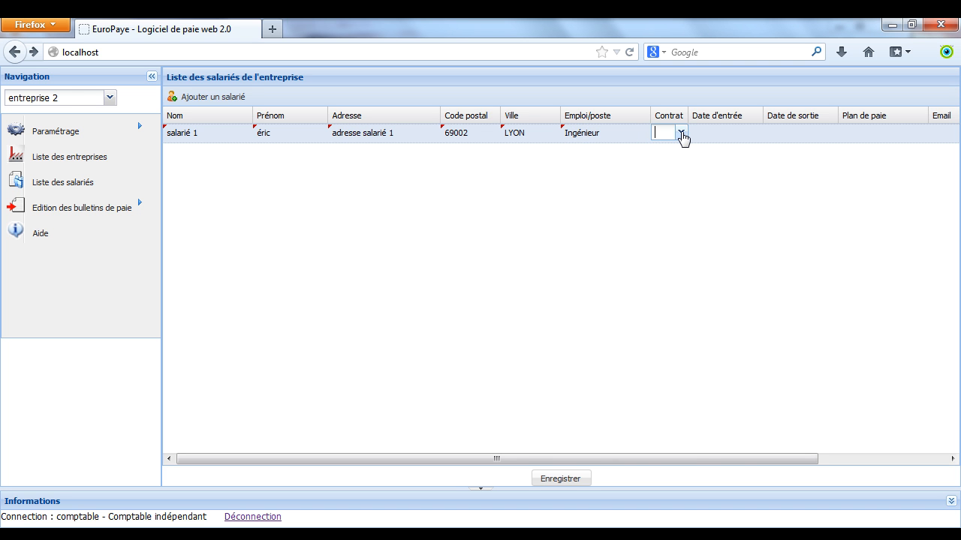
pyautogui.click(681, 132)
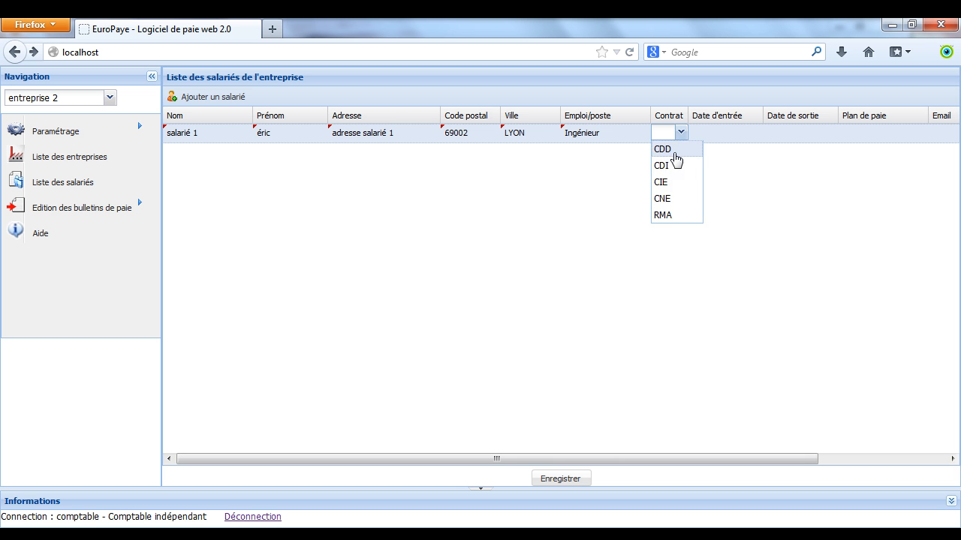
pyautogui.click(672, 164)
pyautogui.click(707, 140)
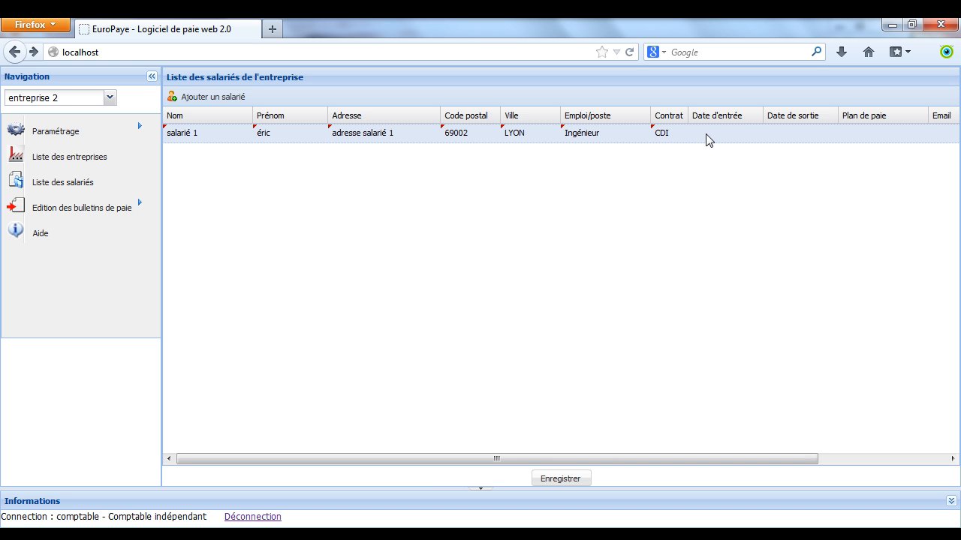
# - Set salarié 1's entry date to 07/04/2011
pyautogui.click(706, 138)
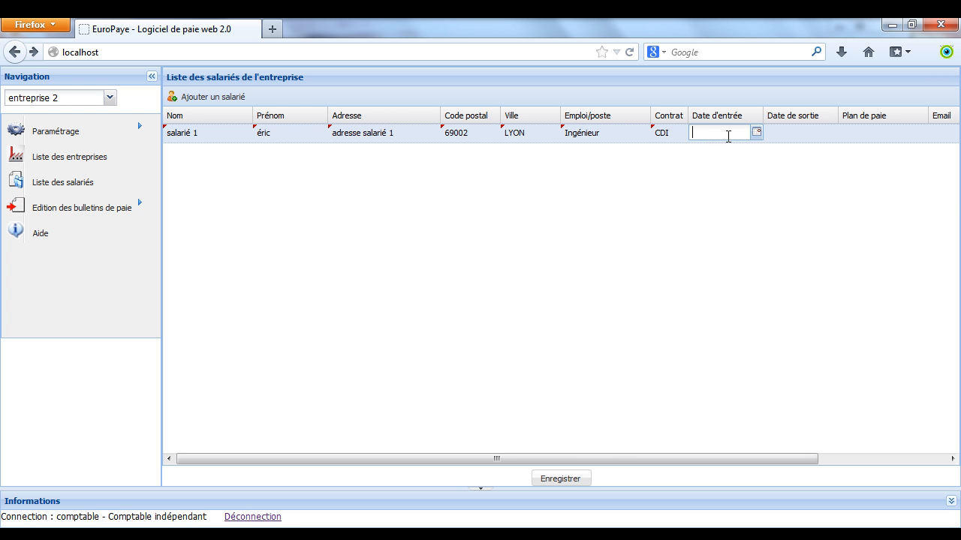
pyautogui.click(755, 135)
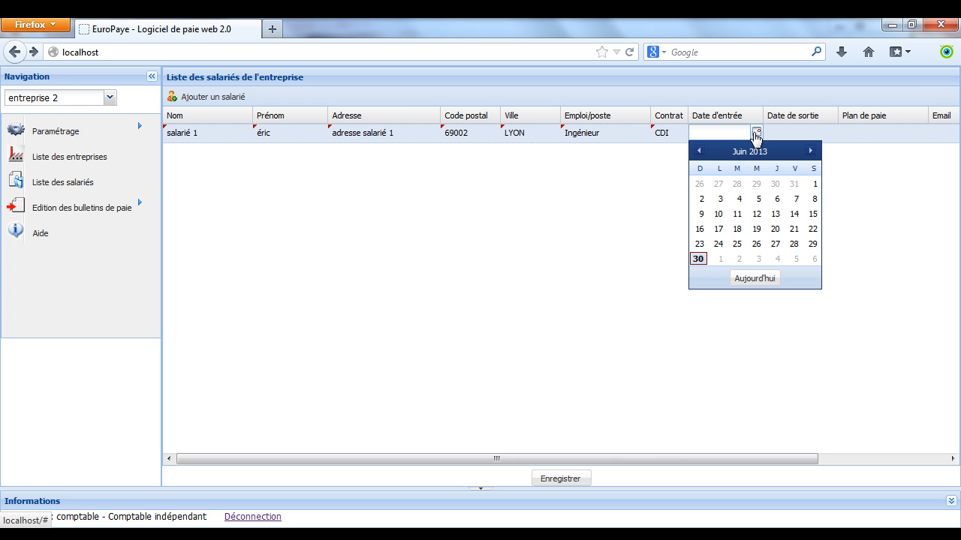
pyautogui.click(699, 151)
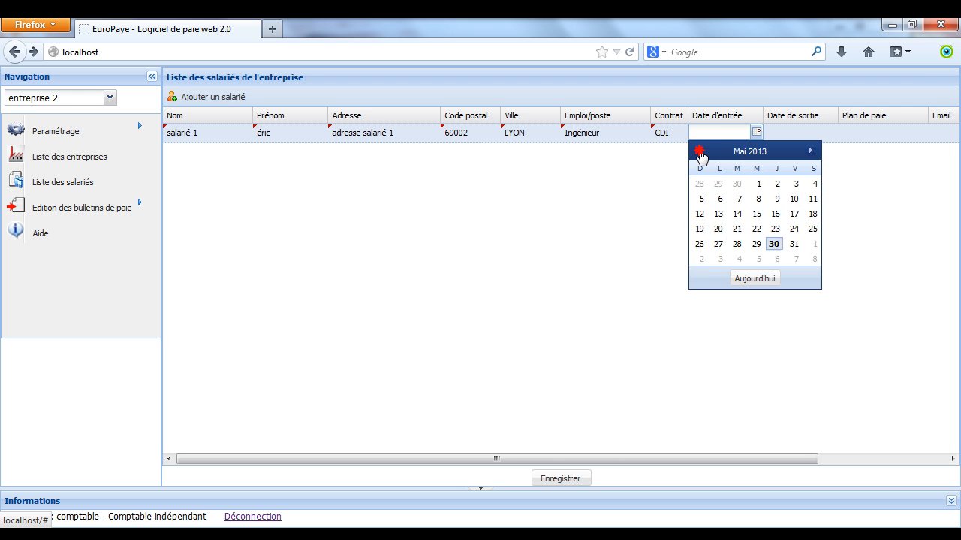
pyautogui.click(698, 151)
pyautogui.click(701, 199)
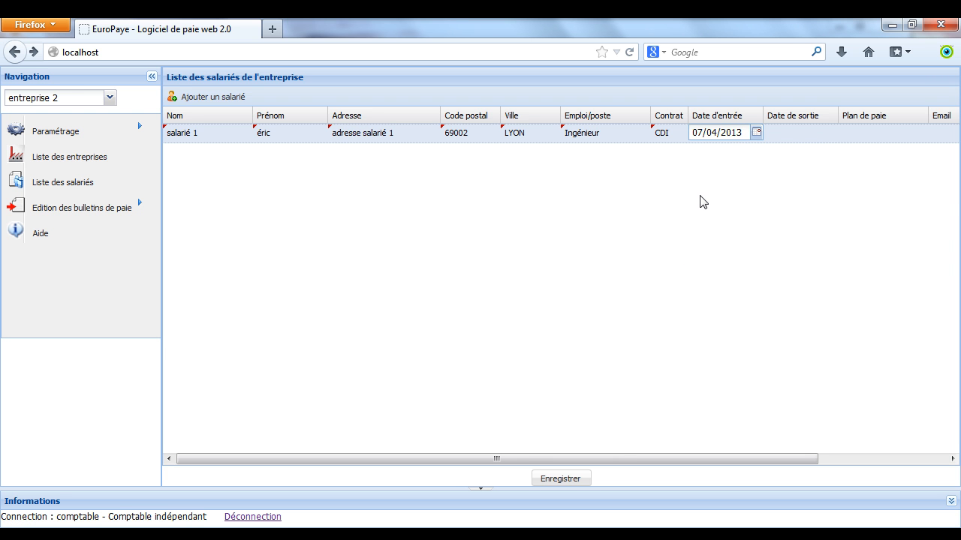
pyautogui.moveTo(721, 132); pyautogui.dragTo(740, 134)
pyautogui.write('2011')
pyautogui.click(855, 130)
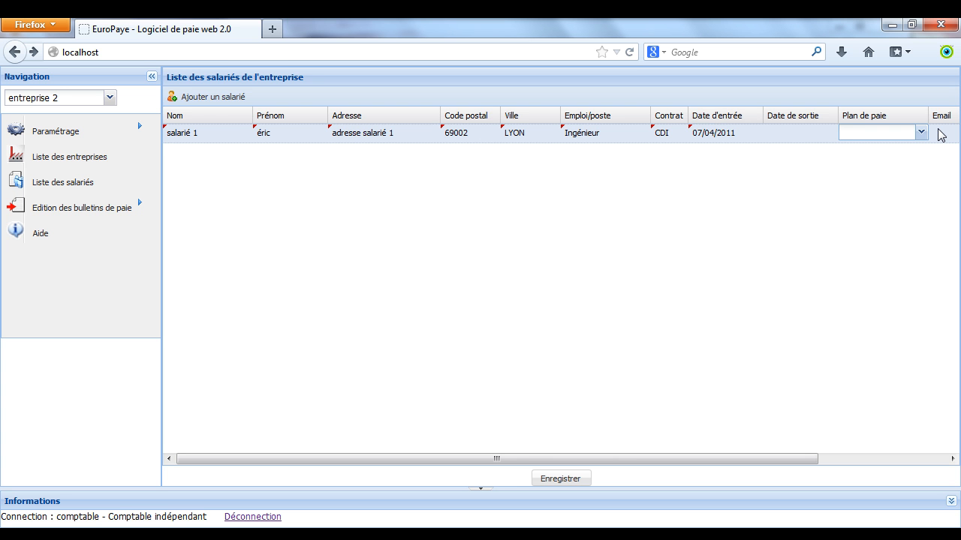
# - Collapse the Navigation panel and enter salarié 1's e-mail address in the Email cell
pyautogui.click(152, 77)
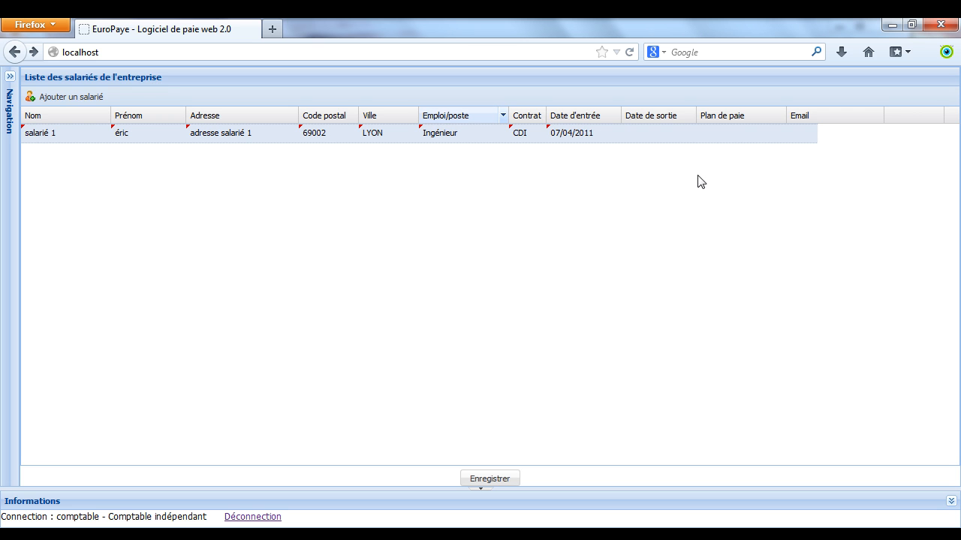
pyautogui.click(799, 131)
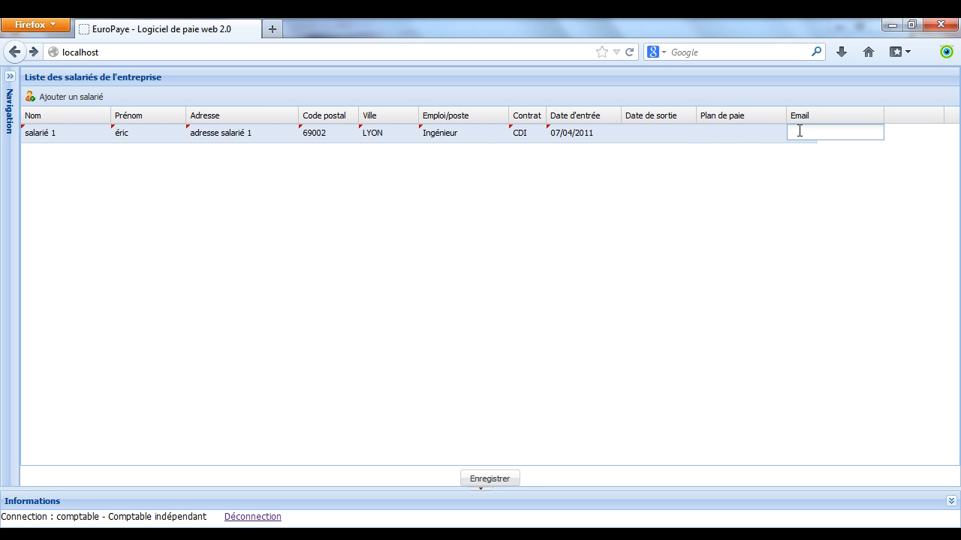
pyautogui.click(858, 180)
# - Sort the employees by the Email column and save the list
pyautogui.click(649, 135)
pyautogui.click(628, 191)
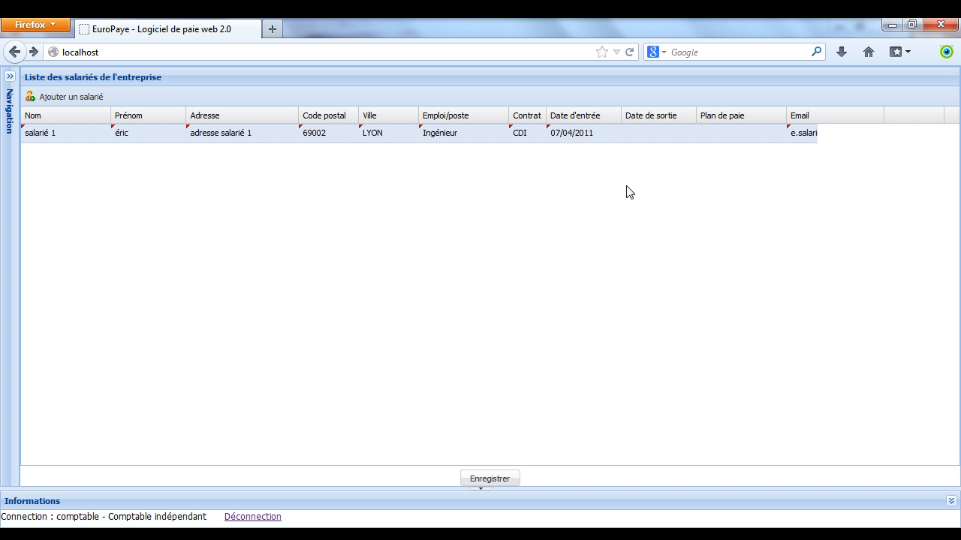
pyautogui.click(826, 123)
pyautogui.click(492, 479)
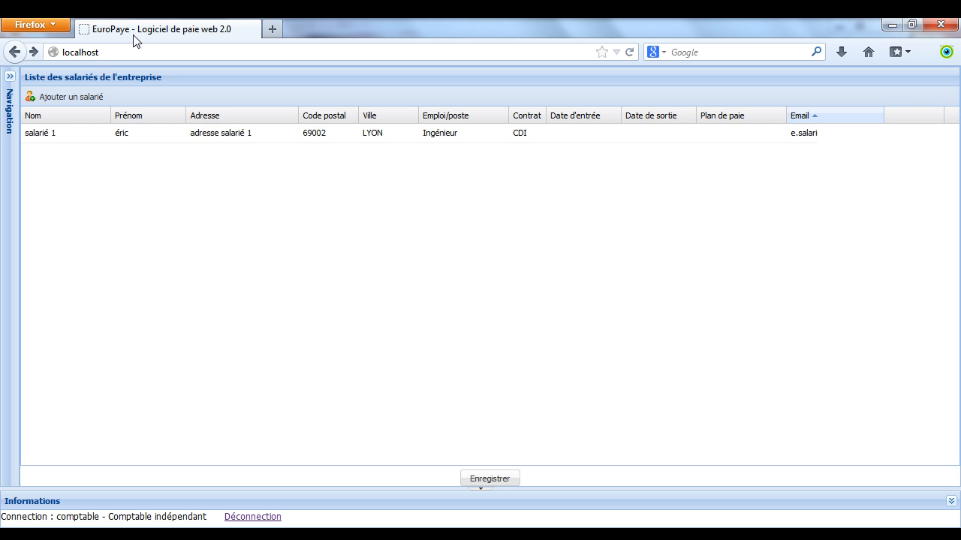
# - Add a row named 'salarié 2' with a first name, save, and re-expand the Navigation panel
pyautogui.click(78, 98)
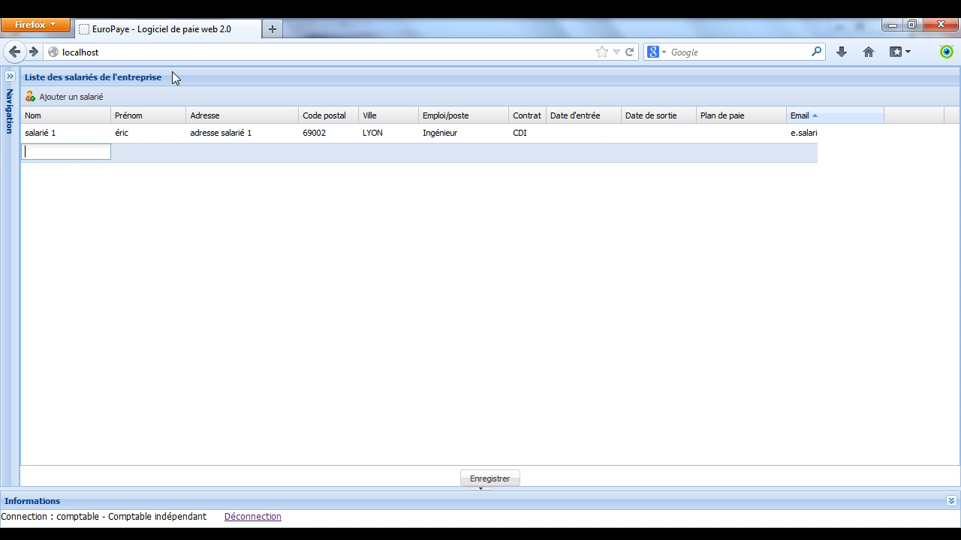
pyautogui.write('salarié2')
pyautogui.press('Left')
pyautogui.click(126, 154)
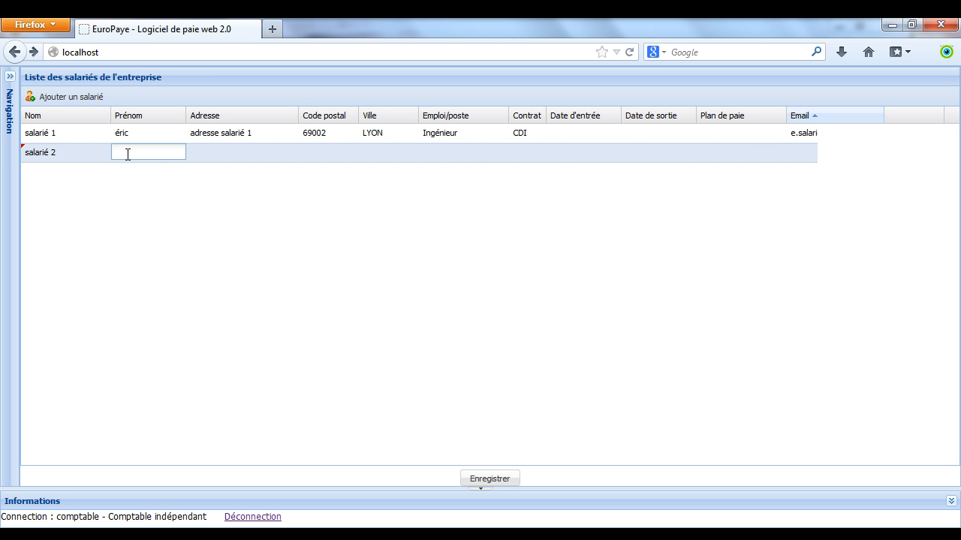
pyautogui.write('Jean')
pyautogui.press('Return')
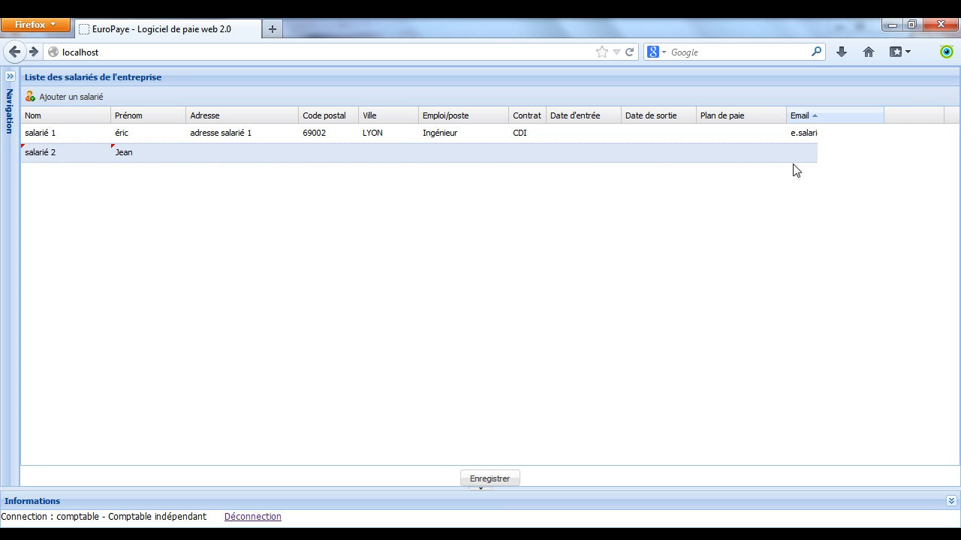
pyautogui.click(481, 480)
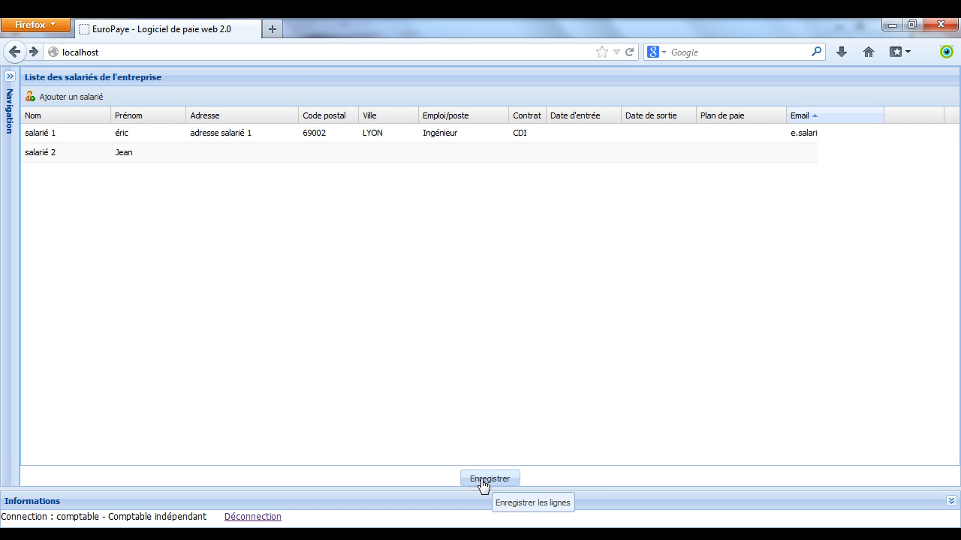
pyautogui.click(9, 76)
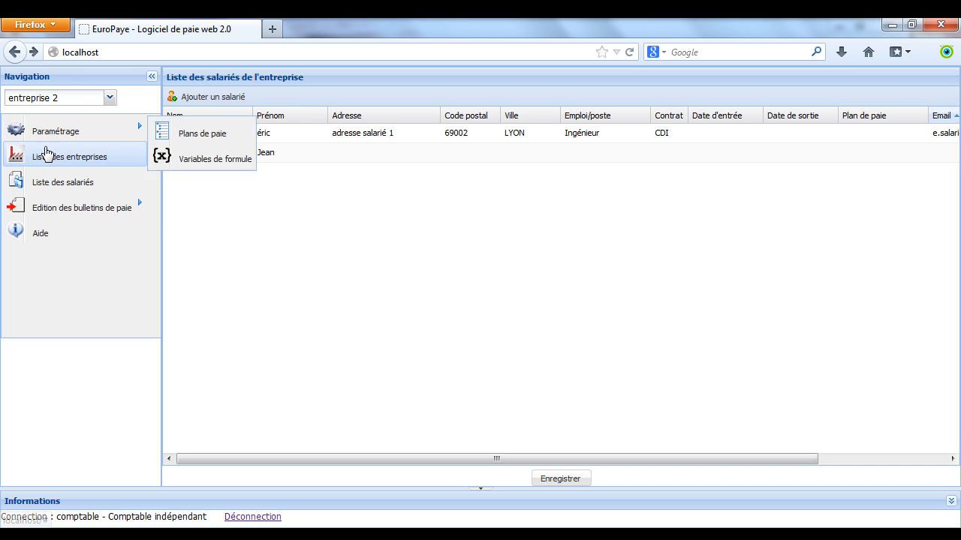
# - Switch to Entreprise 1's employee list and back to entreprise 2's to refresh it
pyautogui.click(108, 98)
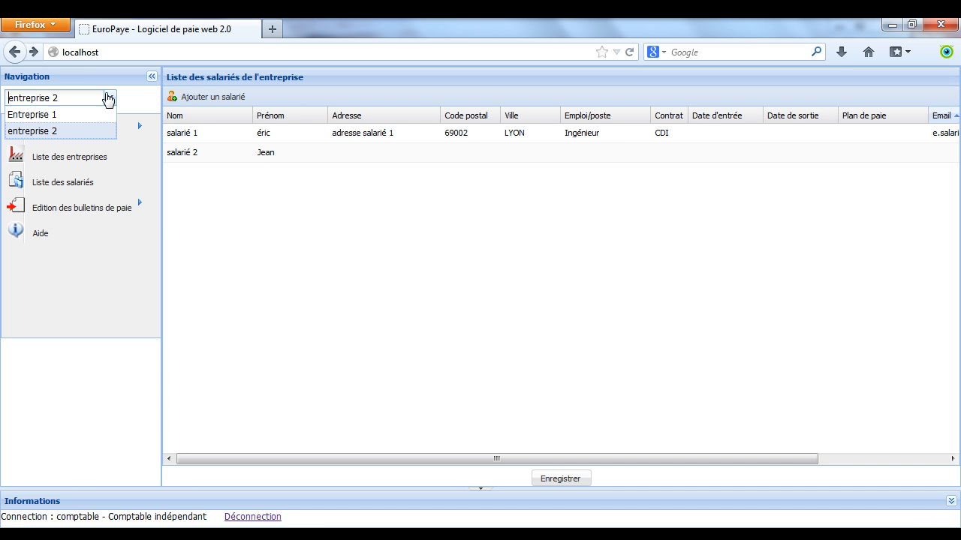
pyautogui.click(84, 117)
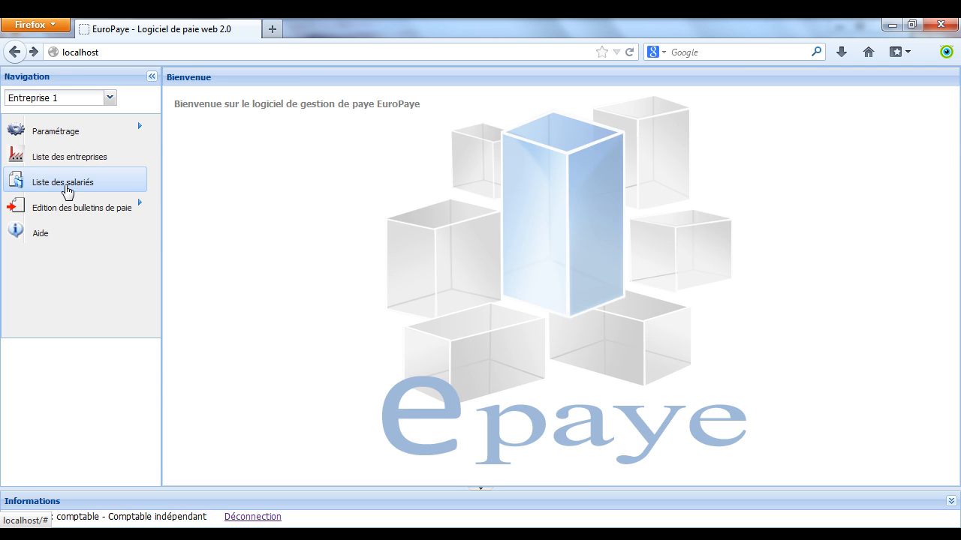
pyautogui.click(66, 182)
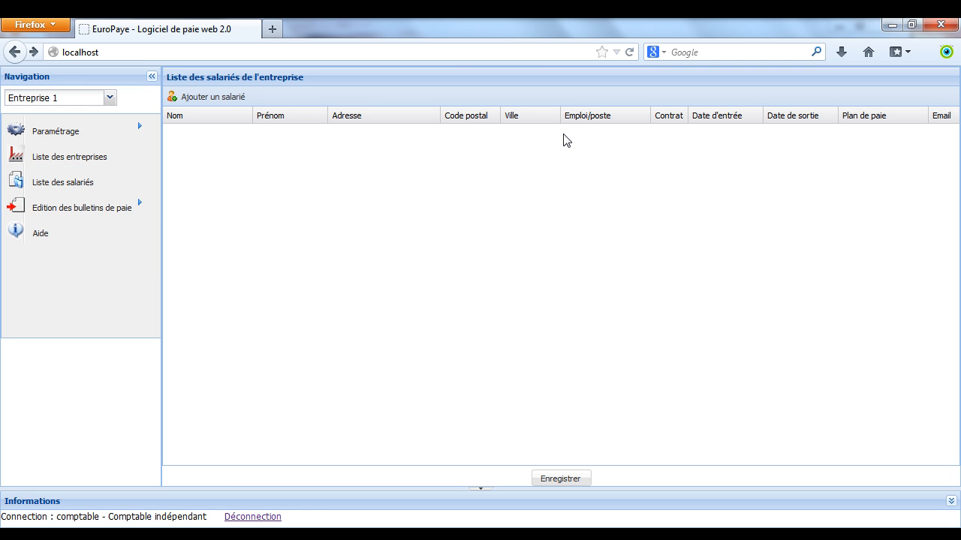
pyautogui.click(109, 97)
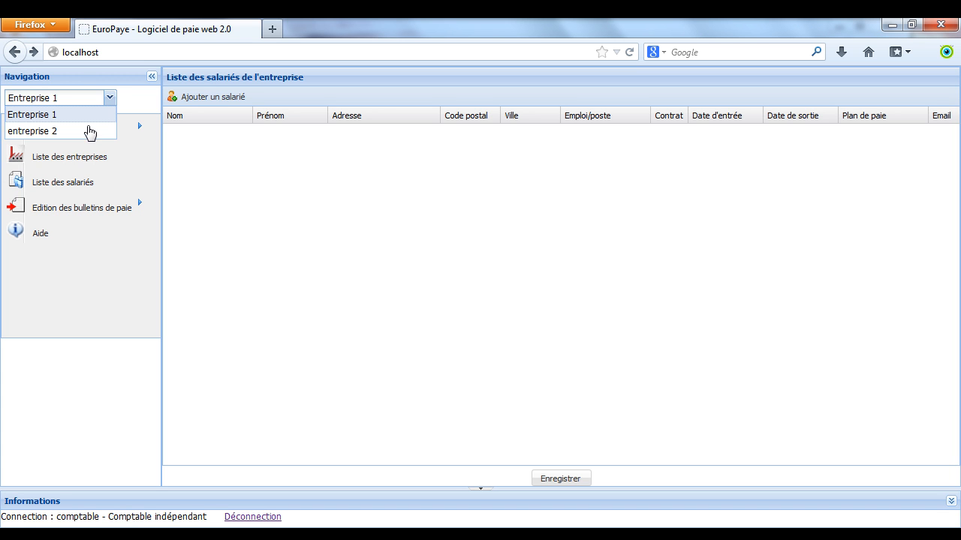
pyautogui.click(45, 132)
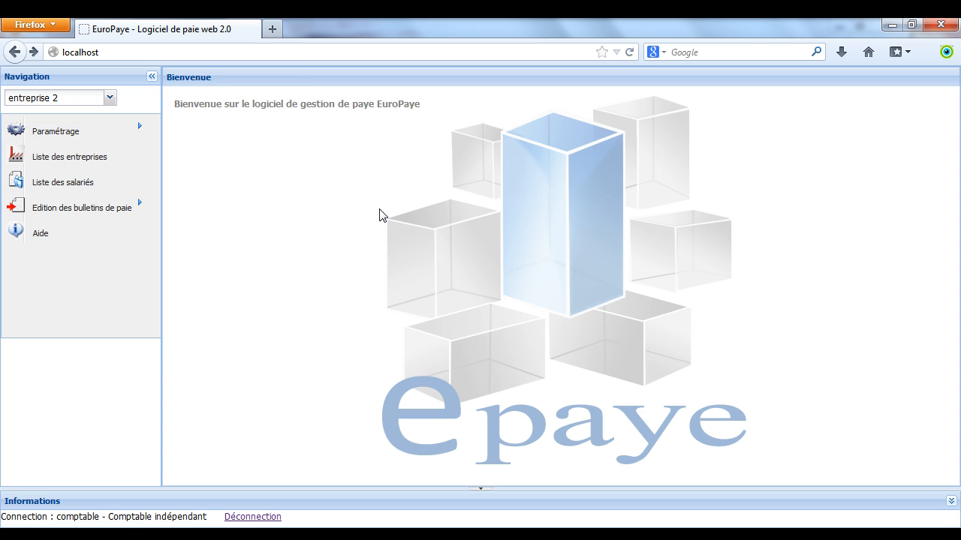
pyautogui.click(30, 192)
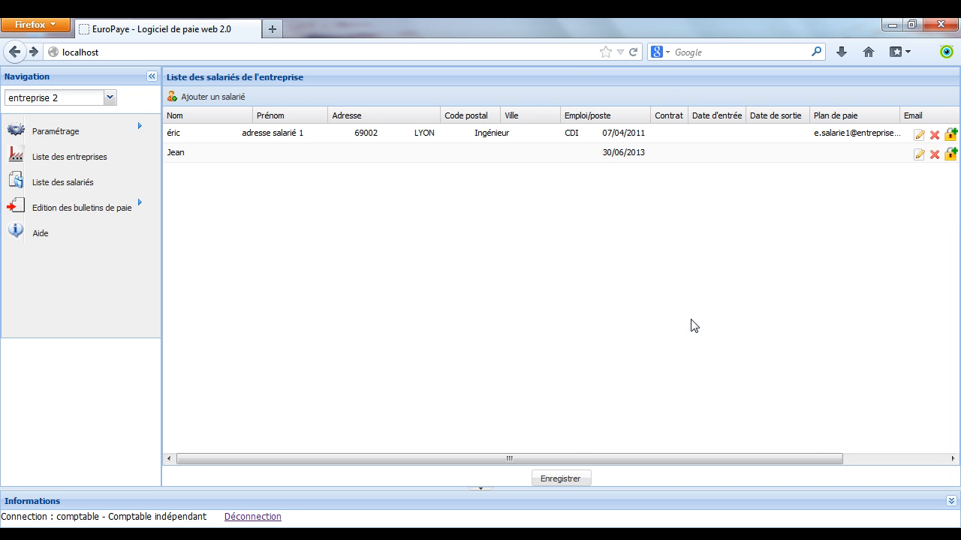
# - In salarié 1's detail sheet, enter the social security number and 2 children
pyautogui.click(918, 135)
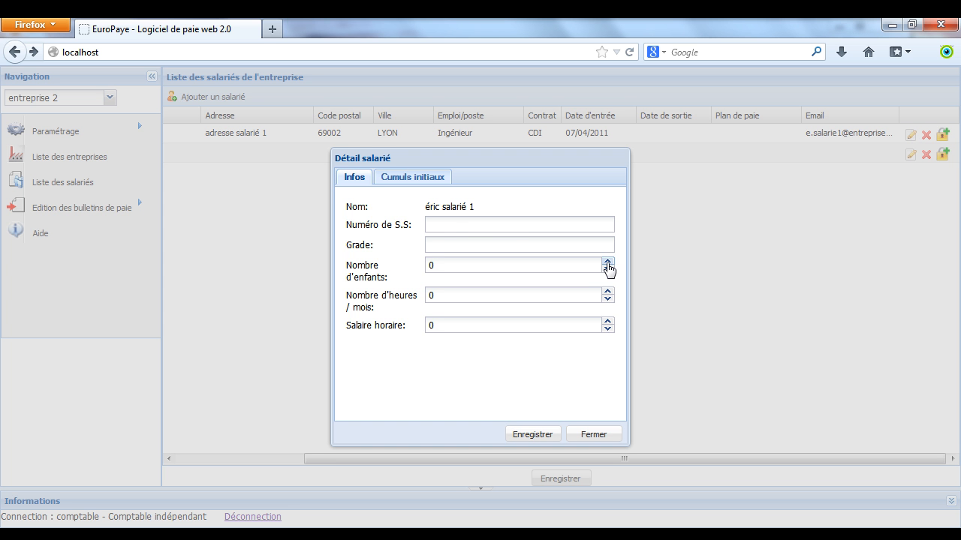
pyautogui.click(448, 226)
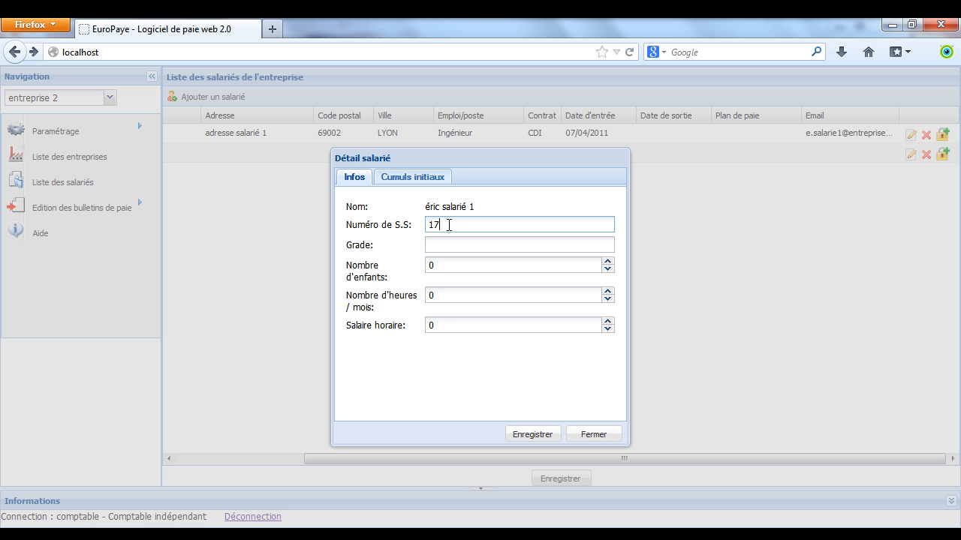
pyautogui.click(449, 245)
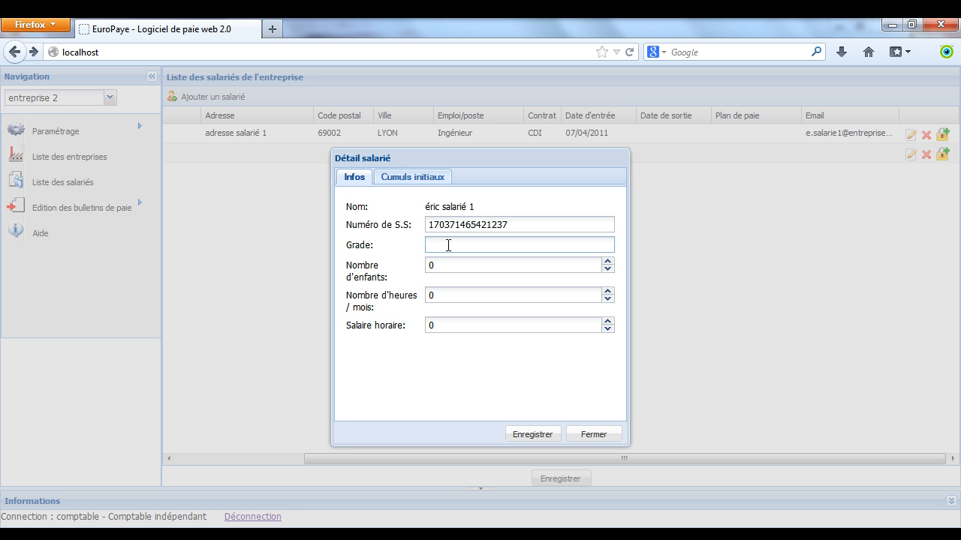
pyautogui.click(441, 267)
pyautogui.write('2')
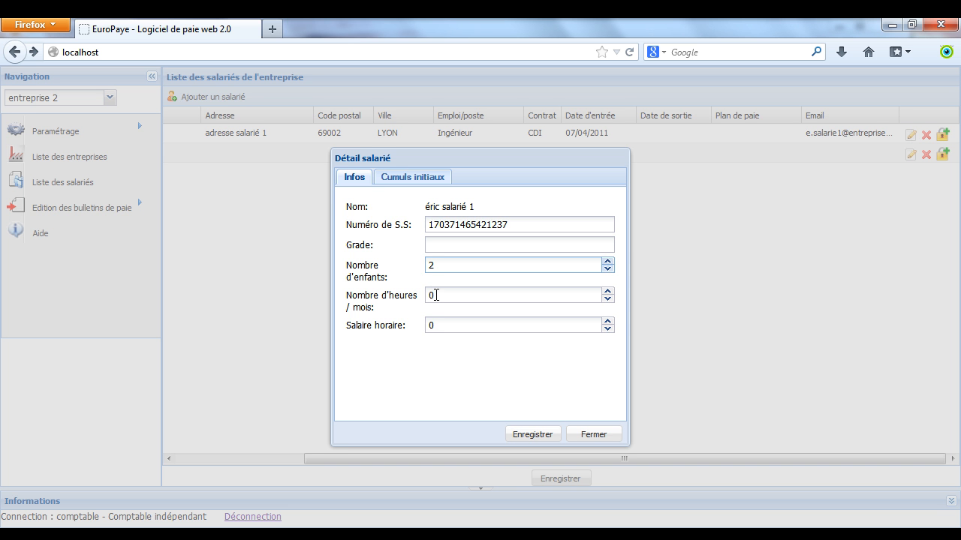
# - Set 134 monthly hours and an hourly wage of 19, then show Cumuls initiaux
pyautogui.click(435, 295)
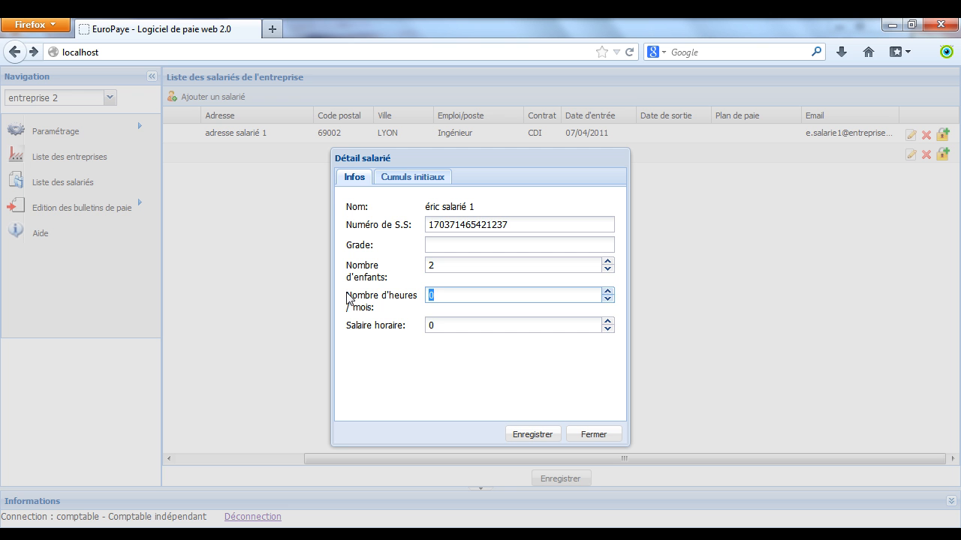
pyautogui.moveTo(351, 294); pyautogui.dragTo(389, 301)
pyautogui.click(436, 295)
pyautogui.write('134')
pyautogui.click(439, 327)
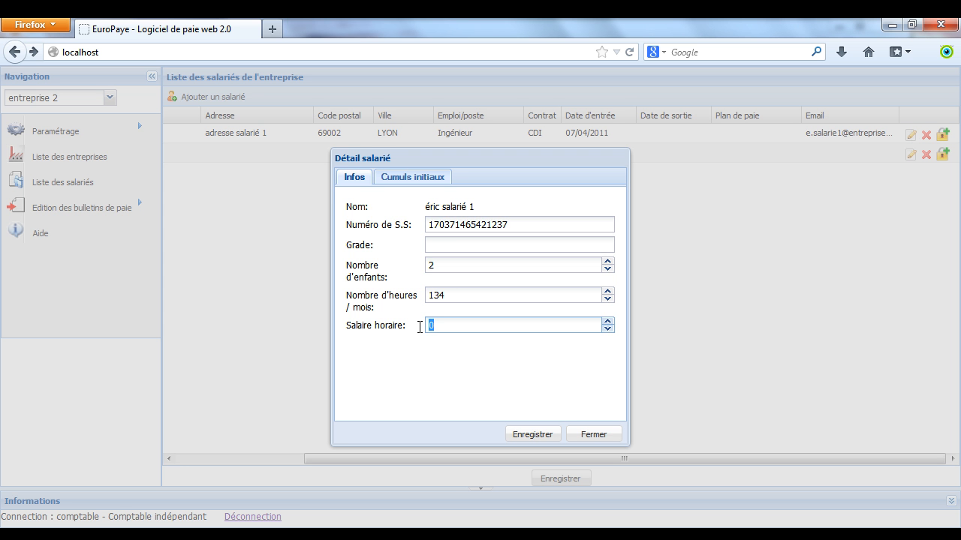
pyautogui.write('19')
pyautogui.click(429, 355)
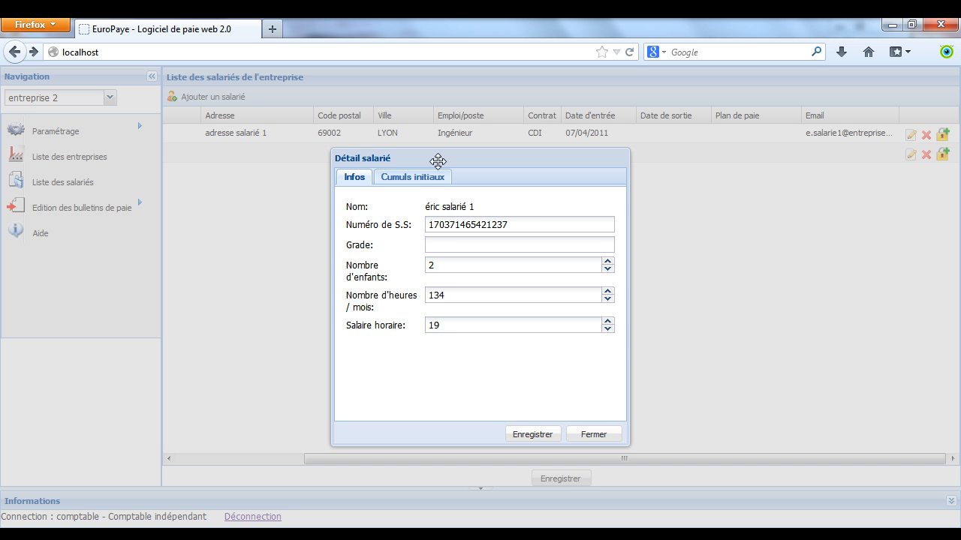
pyautogui.click(424, 180)
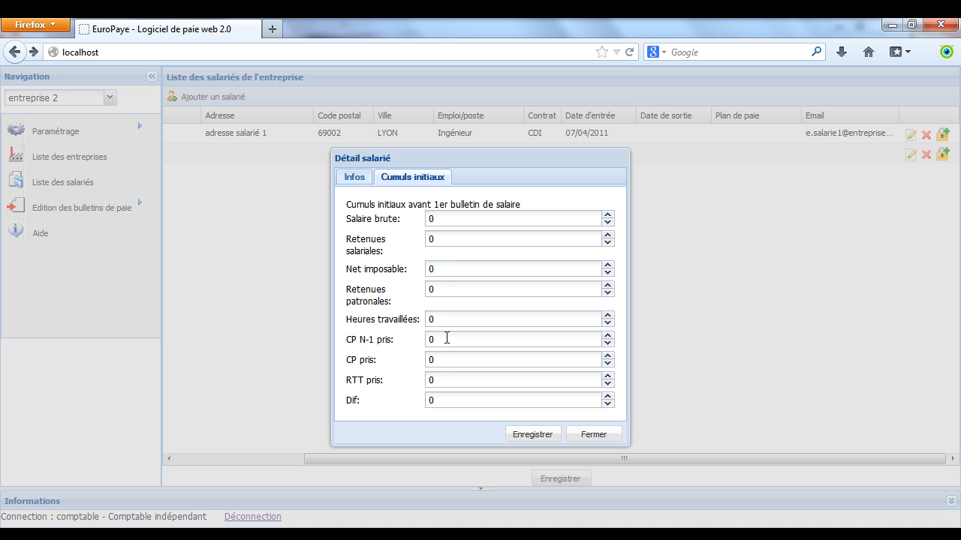
# - Enter initial totals: gross 21000, deductions 19000, taxable net 20700, employer contributions 15896
pyautogui.click(443, 217)
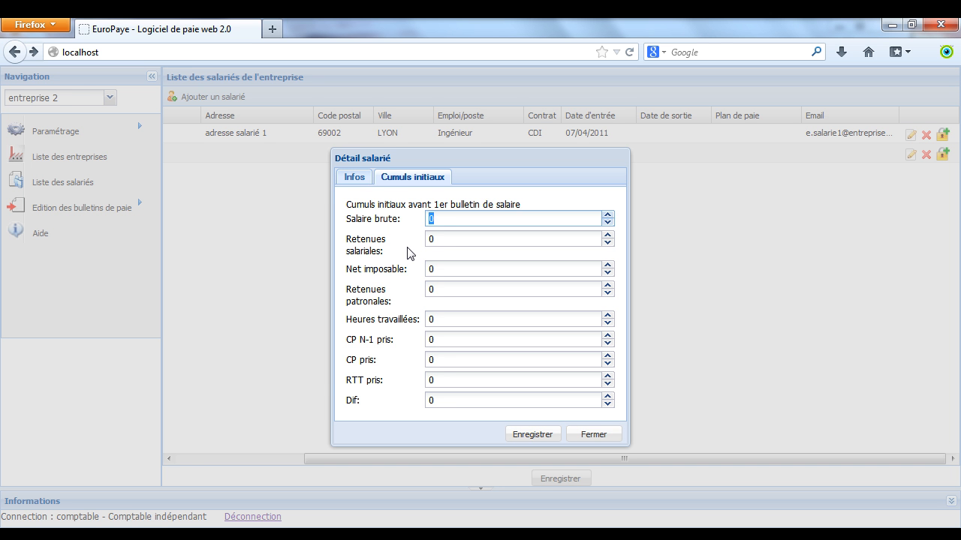
pyautogui.write('21000')
pyautogui.click(438, 240)
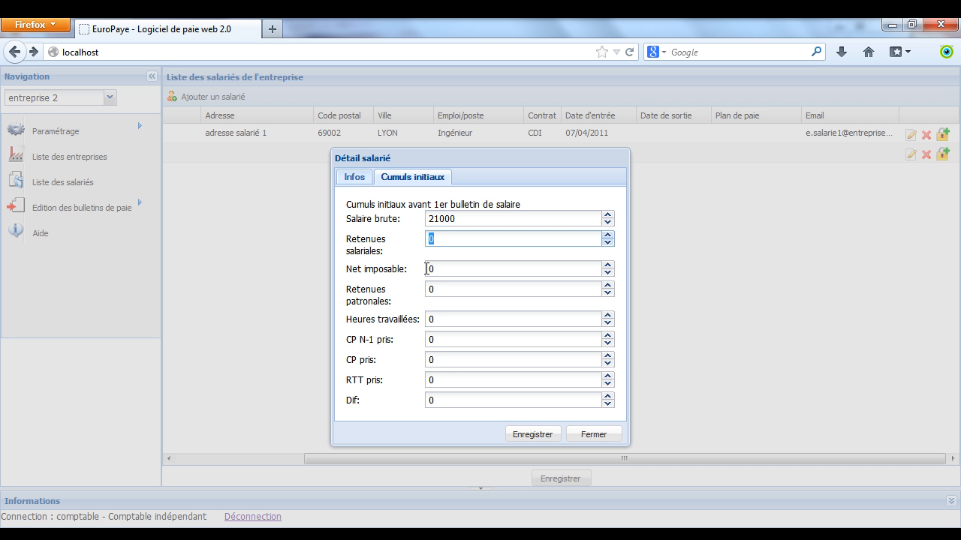
pyautogui.write('19000')
pyautogui.click(440, 269)
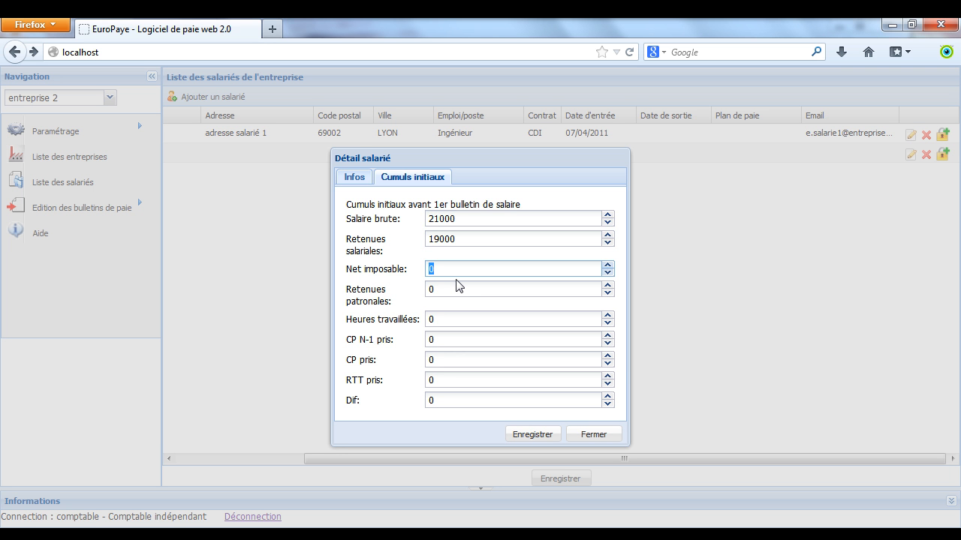
pyautogui.write('1')
pyautogui.press('BackSpace')
pyautogui.write('20700')
pyautogui.click(451, 289)
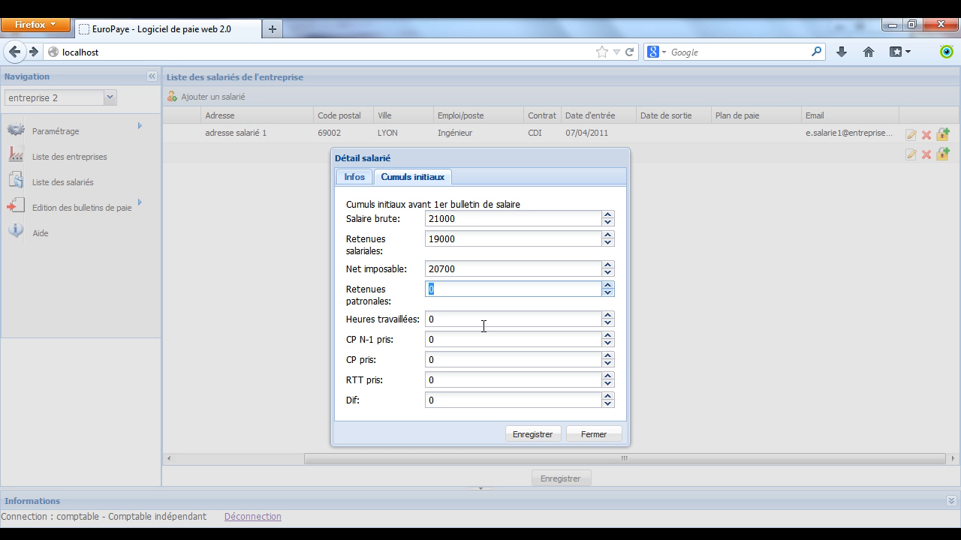
pyautogui.write('15896')
# - Enter 1000 hours worked, 20 prior-year leave, 5 RTT and DIF 45, then save
pyautogui.click(462, 321)
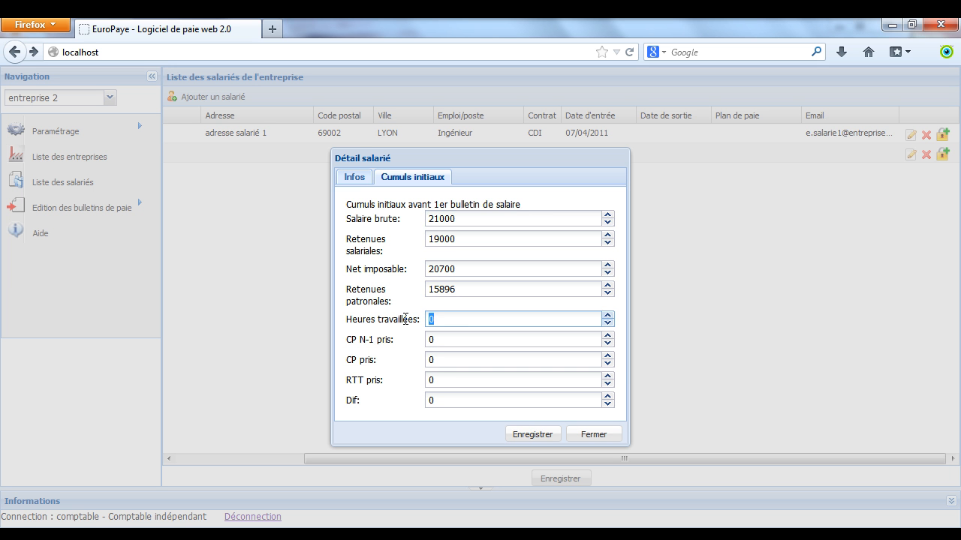
pyautogui.write('1000')
pyautogui.click(432, 340)
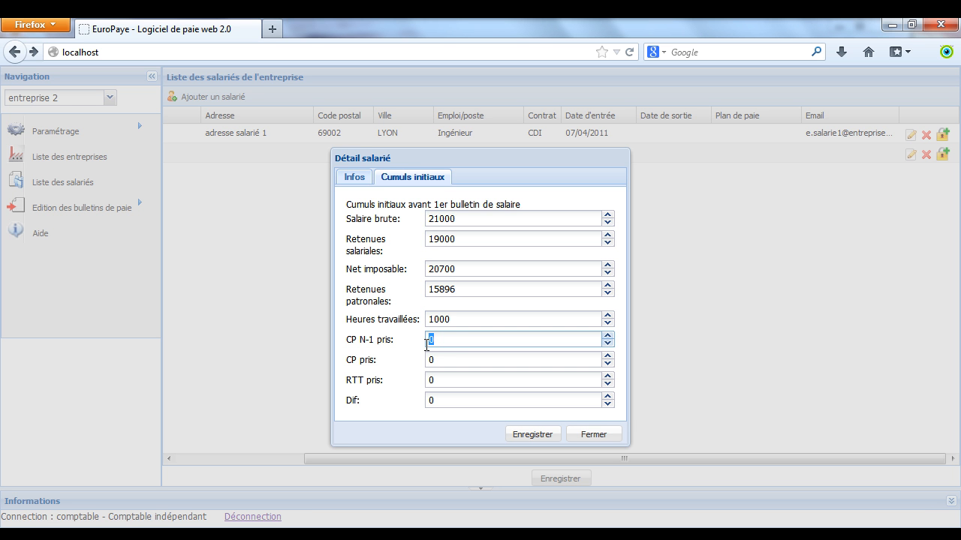
pyautogui.write('20')
pyautogui.click(444, 362)
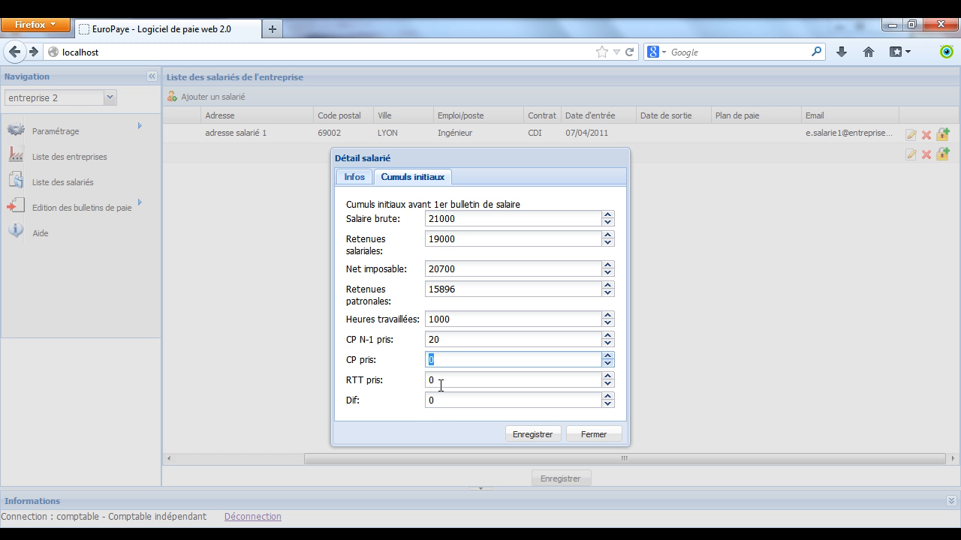
pyautogui.click(440, 382)
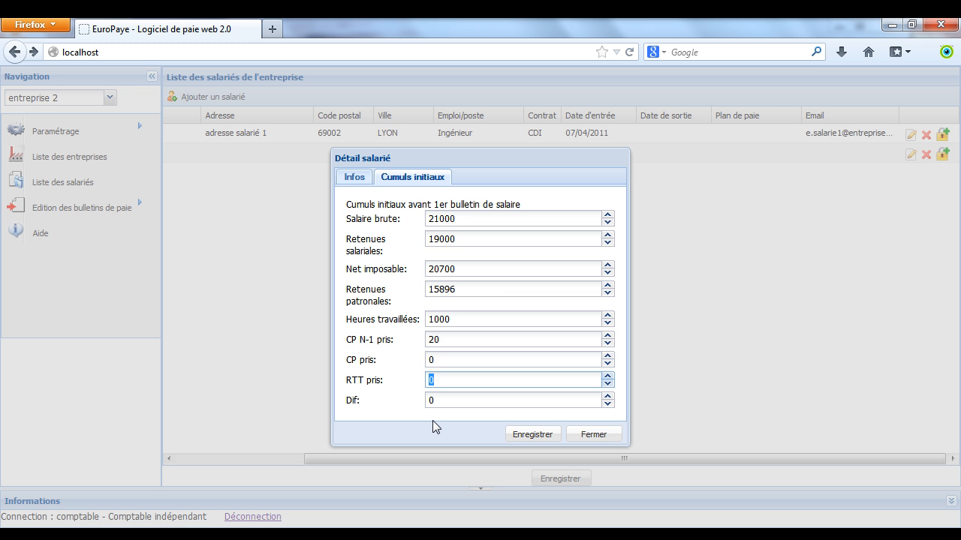
pyautogui.write('5')
pyautogui.click(434, 399)
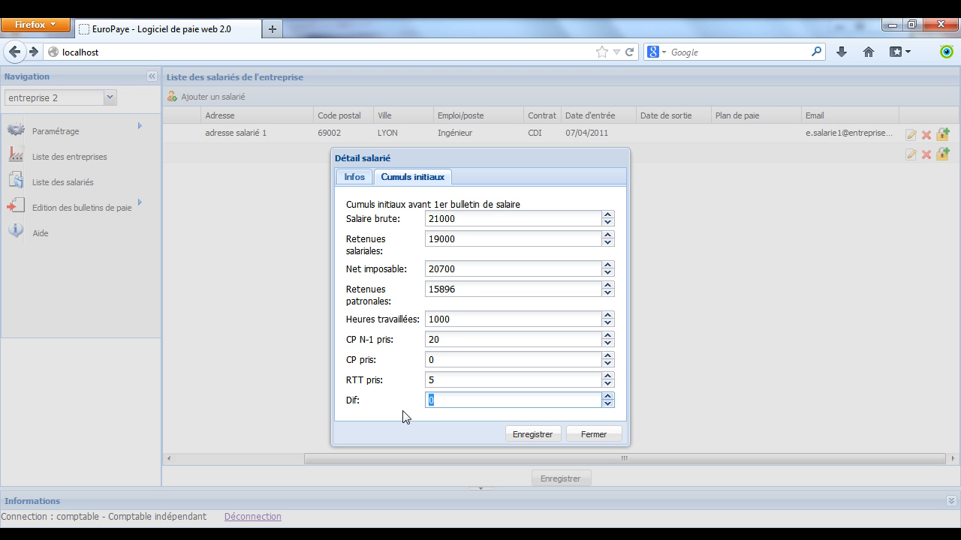
pyautogui.write('45')
pyautogui.click(558, 433)
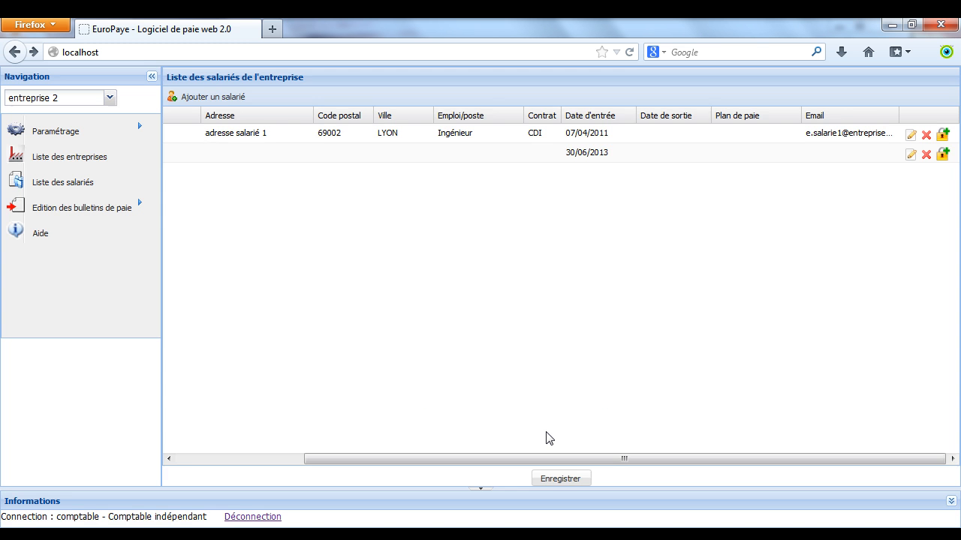